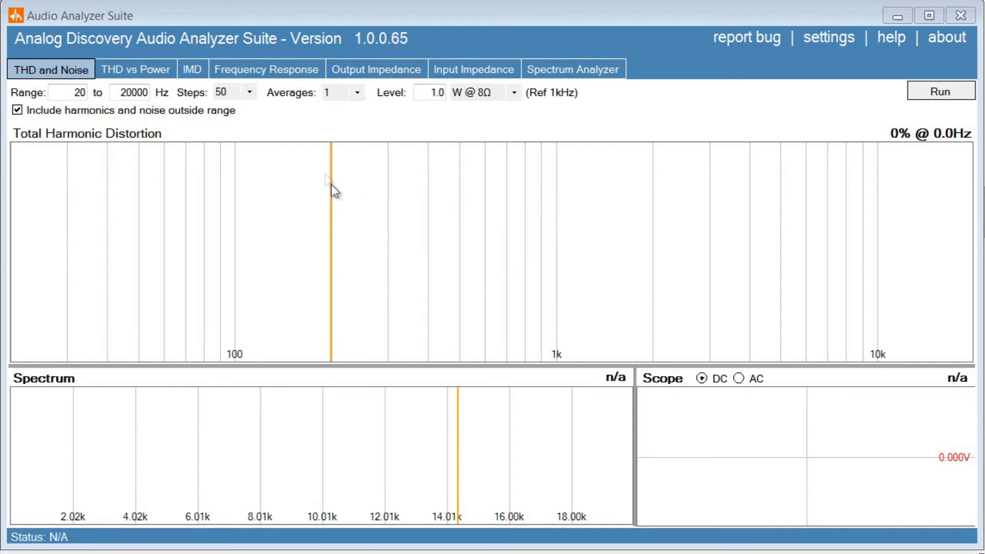
- Run a 10 Hz–50 kHz, 100-step Frequency Response sweep at 0.1 Vrms
click(270, 70)
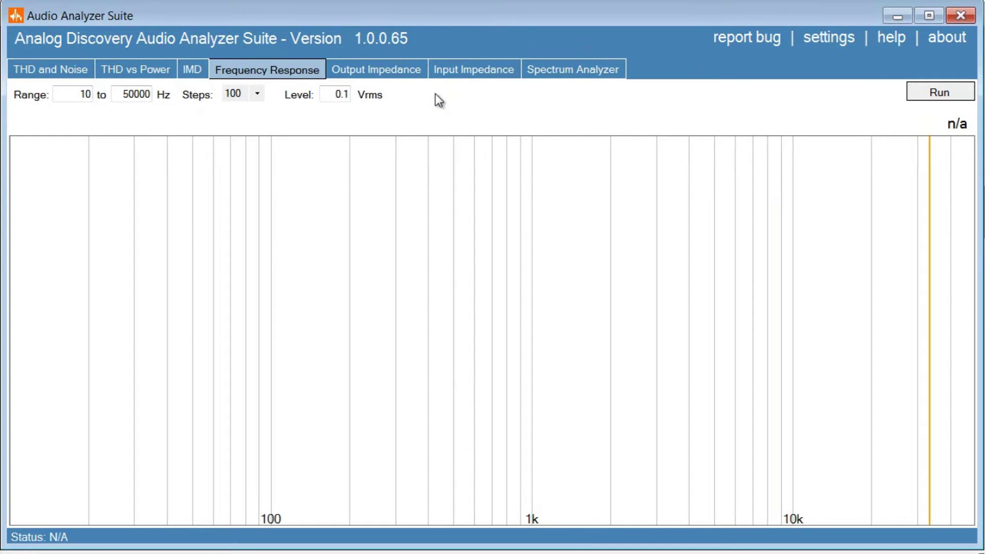
click(938, 92)
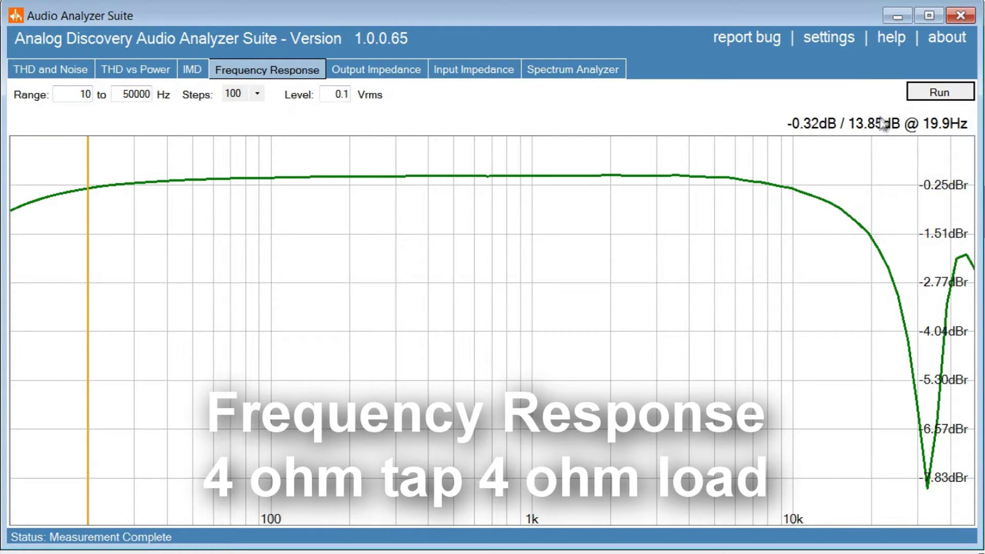
- Move the readout cursor along the response curve to read levels, e.g. −1.50 dB at 19407.7 Hz
mouse_move(530, 147)
mouse_down()
mouse_move(521, 147)
mouse_move(532, 150)
mouse_up()
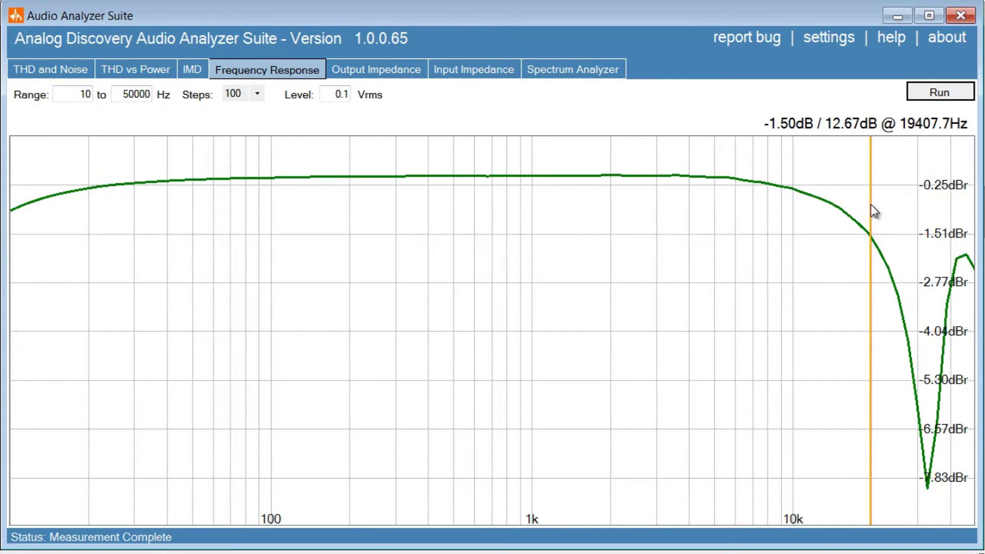
- Sweep the next output configuration, giving −1.10 dB at 19407.7 Hz
click(934, 93)
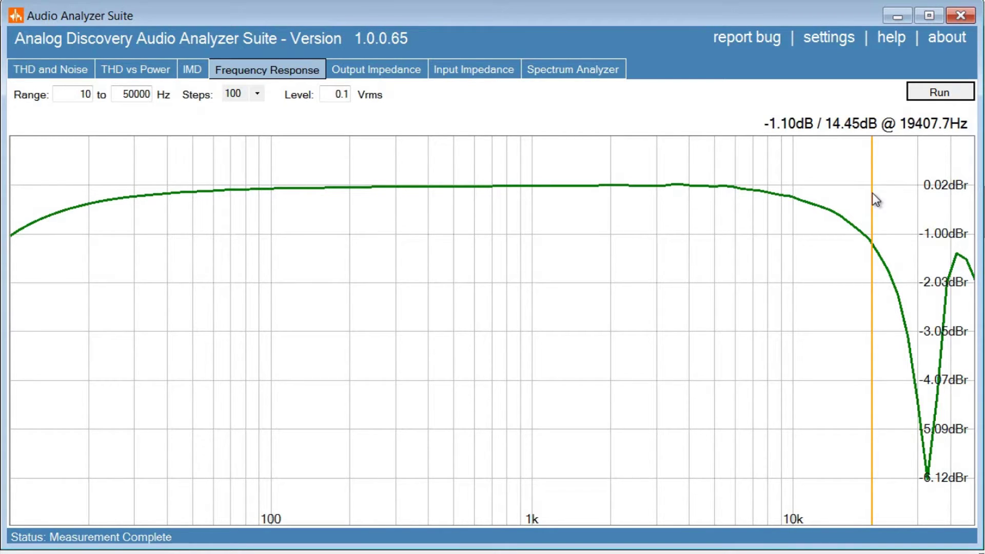
- Sweep the 8 ohm tap into 4 ohms, reading −0.86 dB at 19407.7 Hz
click(937, 93)
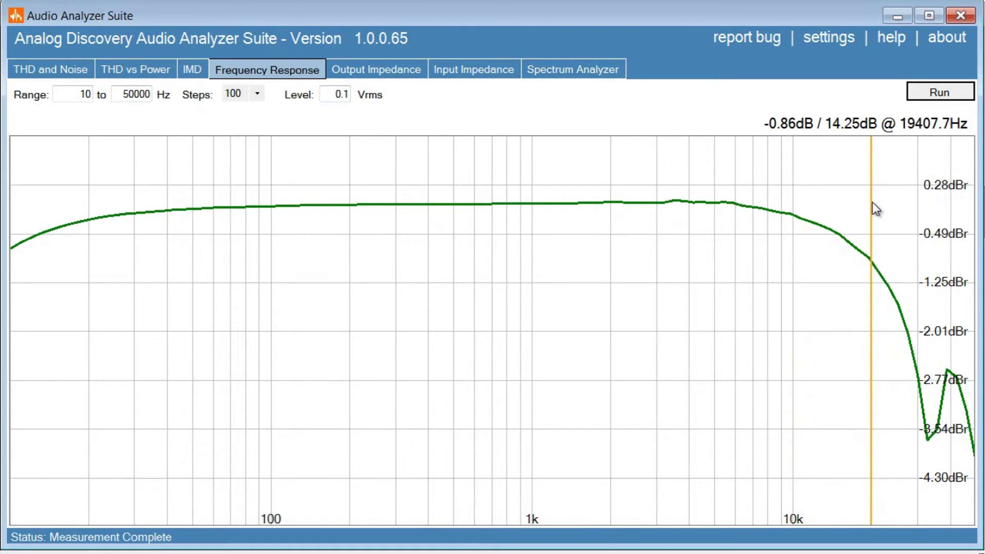
- Run the final frequency sweep, read it at 19.9 Hz and 19.4 kHz, then move to THD vs Power
click(919, 94)
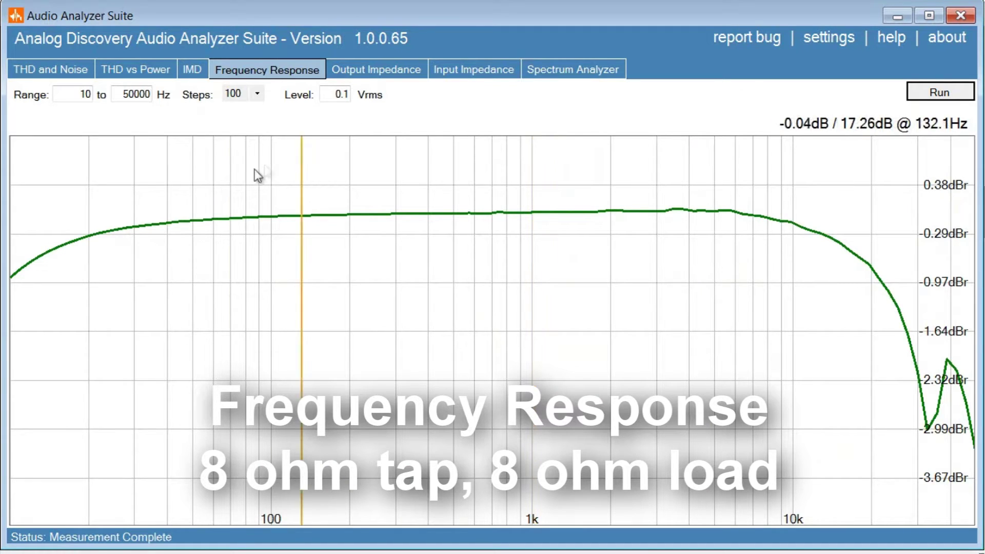
click(88, 170)
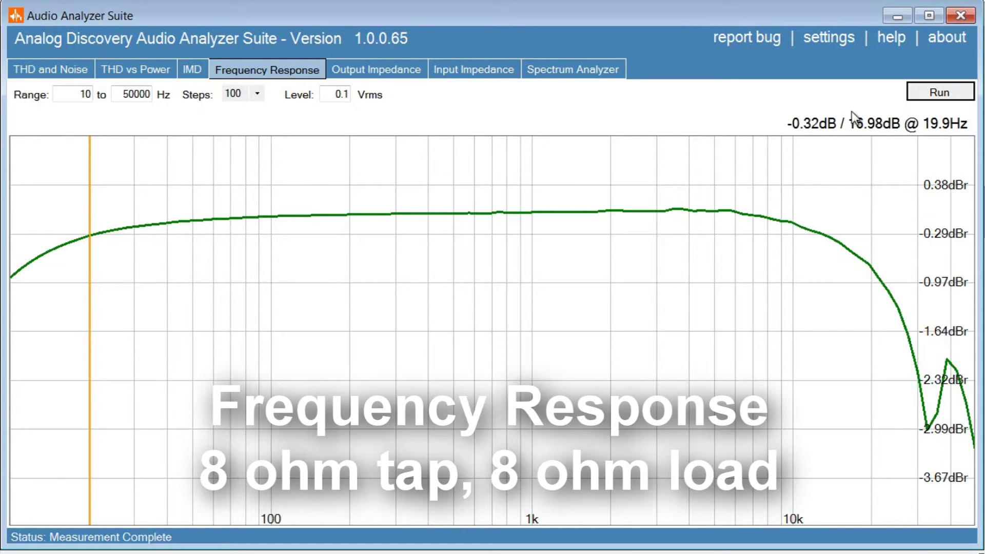
click(871, 159)
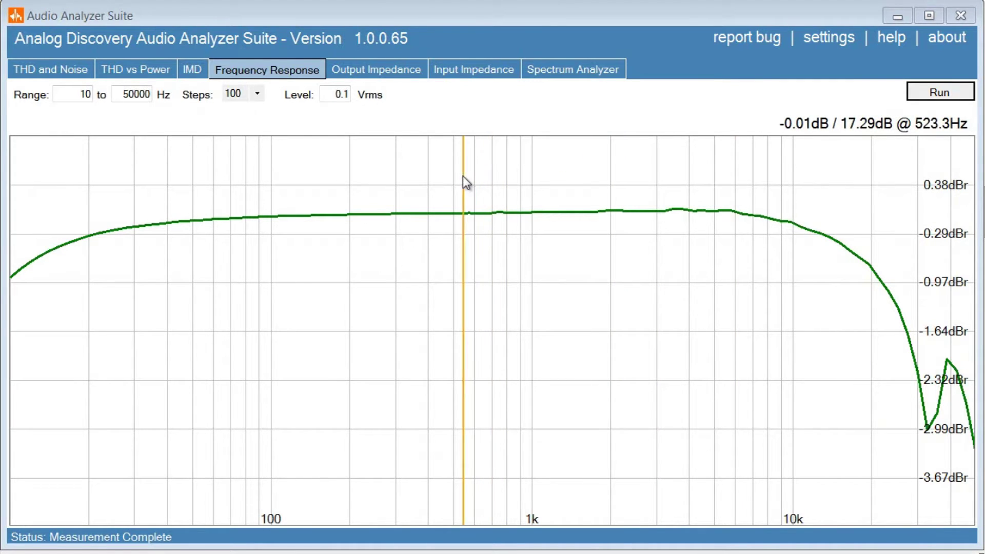
click(151, 76)
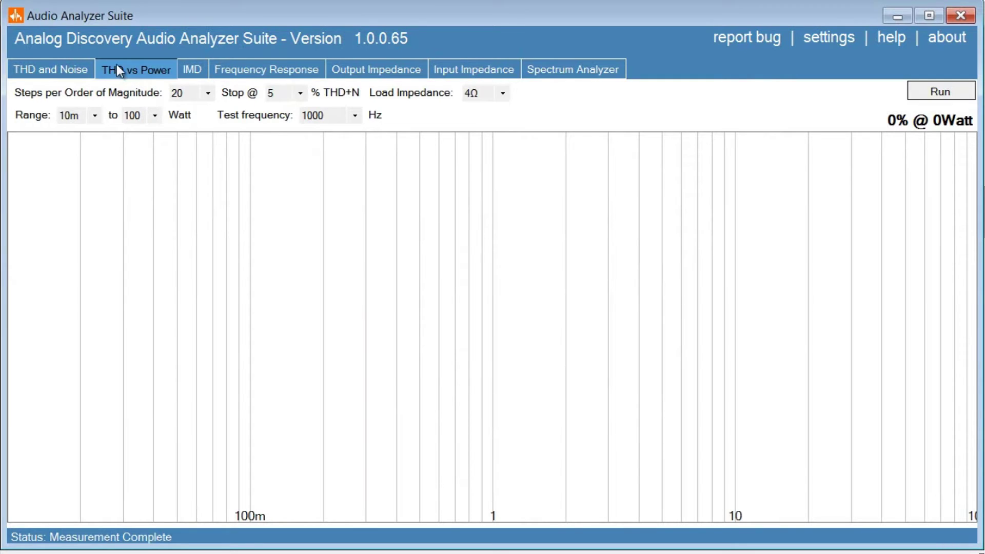
click(155, 117)
- Set the THD vs Power upper range limit to 10 W, then widen it to 100 W
click(147, 130)
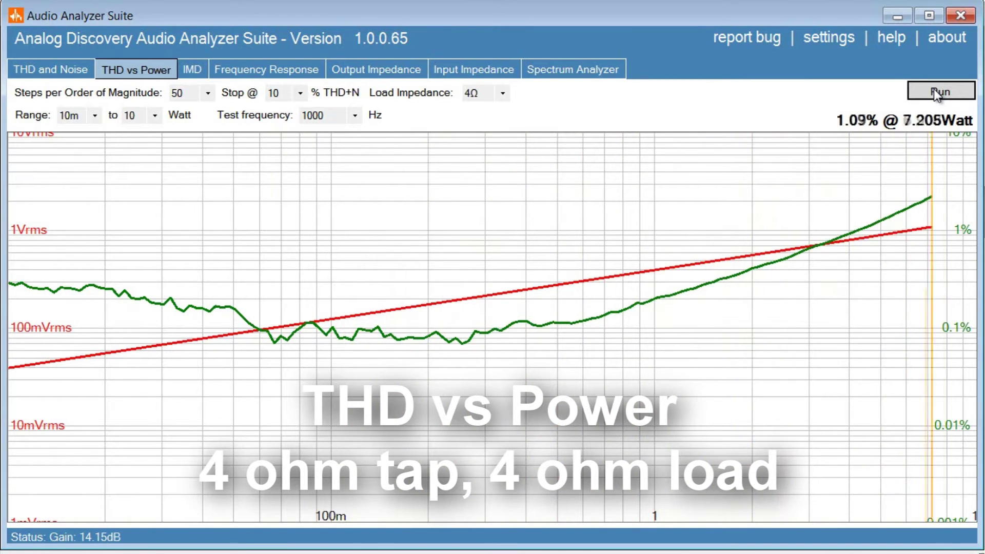
click(158, 119)
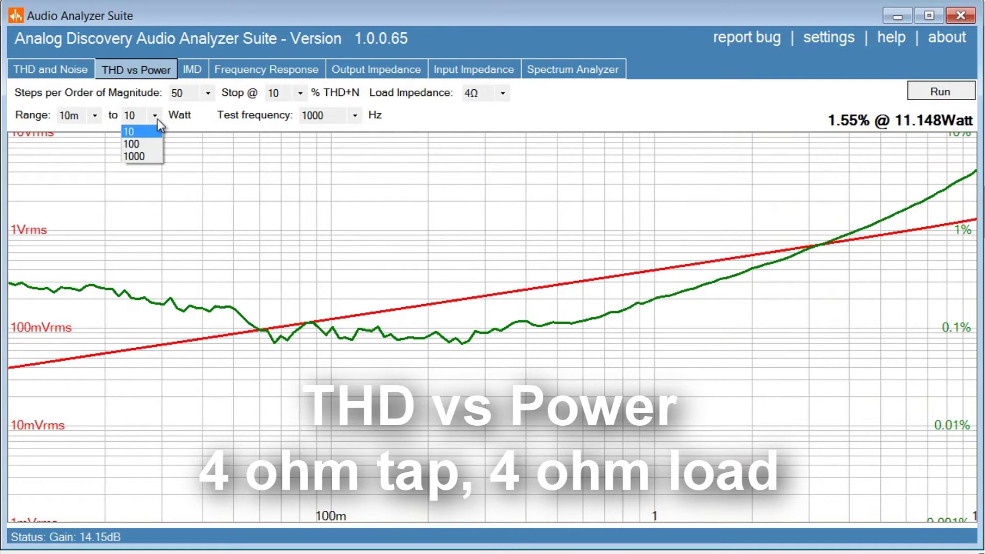
click(152, 139)
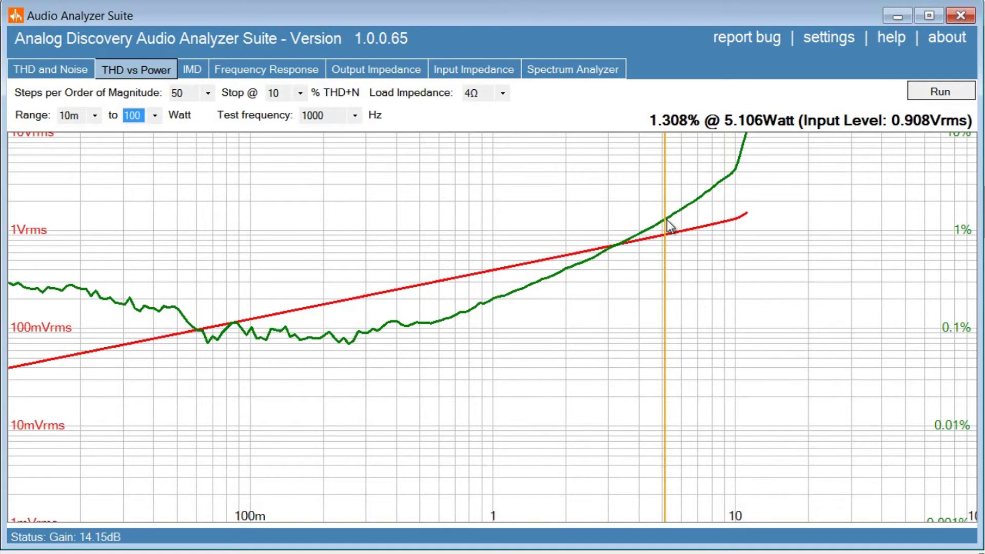
- Rerun the THD vs Power sweep with the 8Ω load, reaching 9.993% at 6.751 W
click(946, 90)
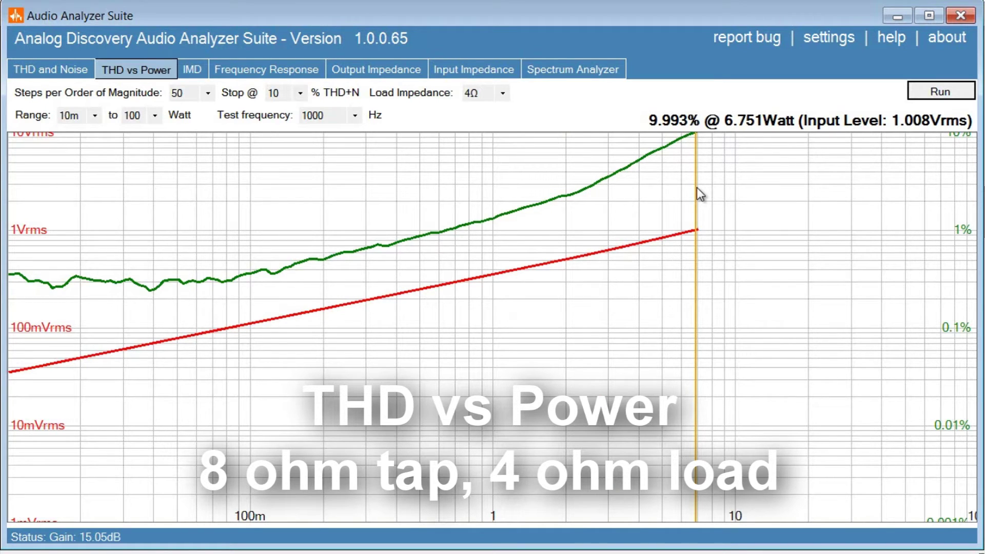
- Run the THD vs Power sweep with Load Impedance 8Ω, then go to THD and Noise
click(503, 94)
click(503, 134)
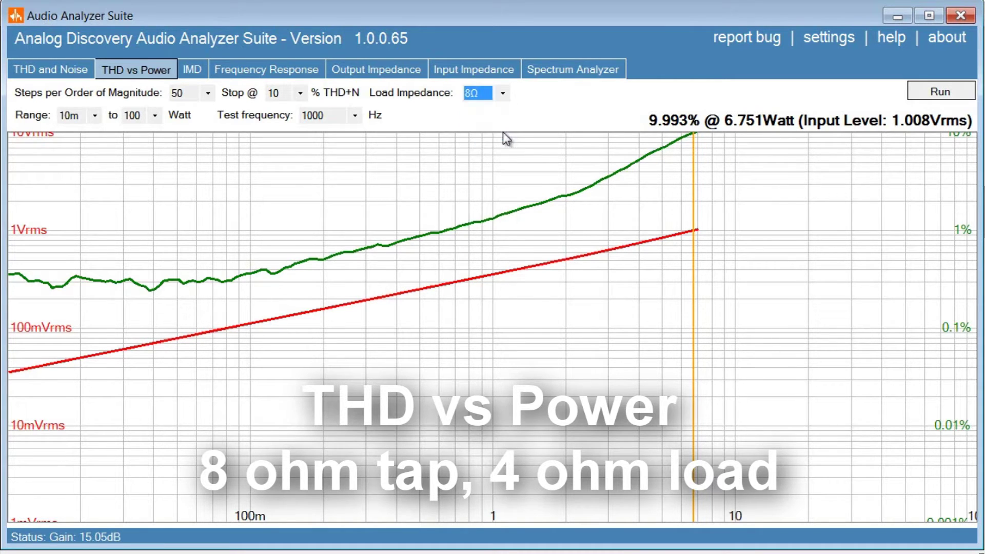
click(931, 93)
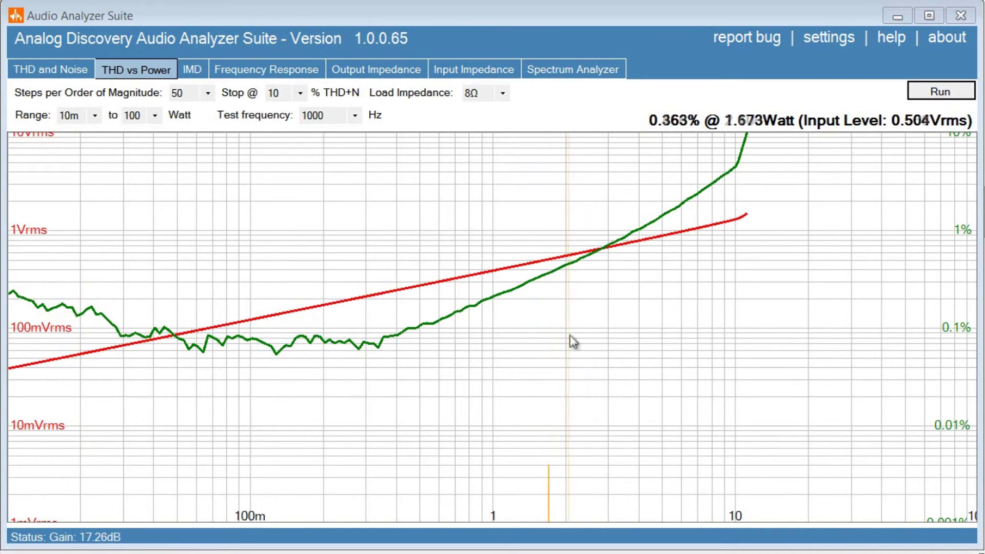
click(52, 70)
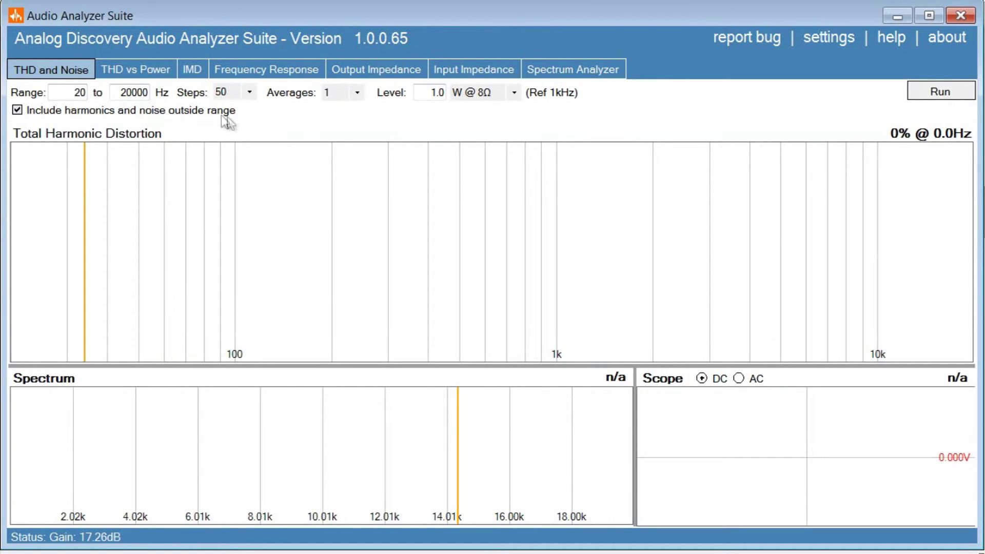
- Run the 20–20000 Hz THD sweep with 5 averages and level in W @ 4Ω
click(356, 93)
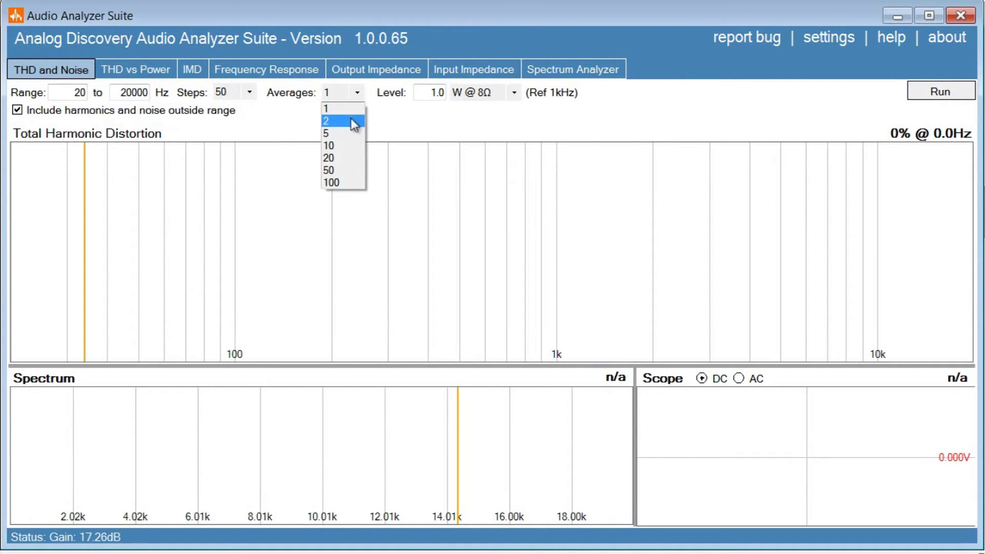
click(342, 132)
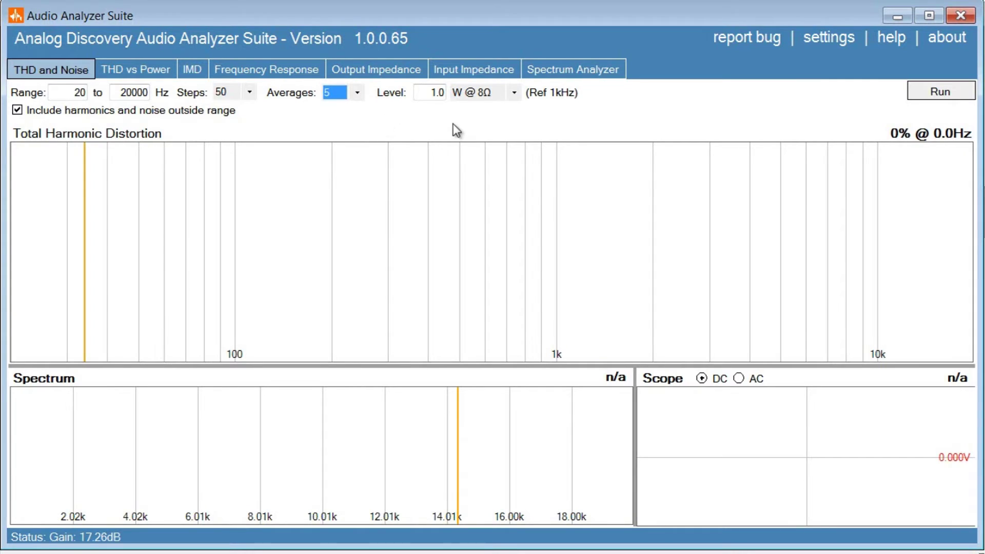
click(513, 93)
click(496, 132)
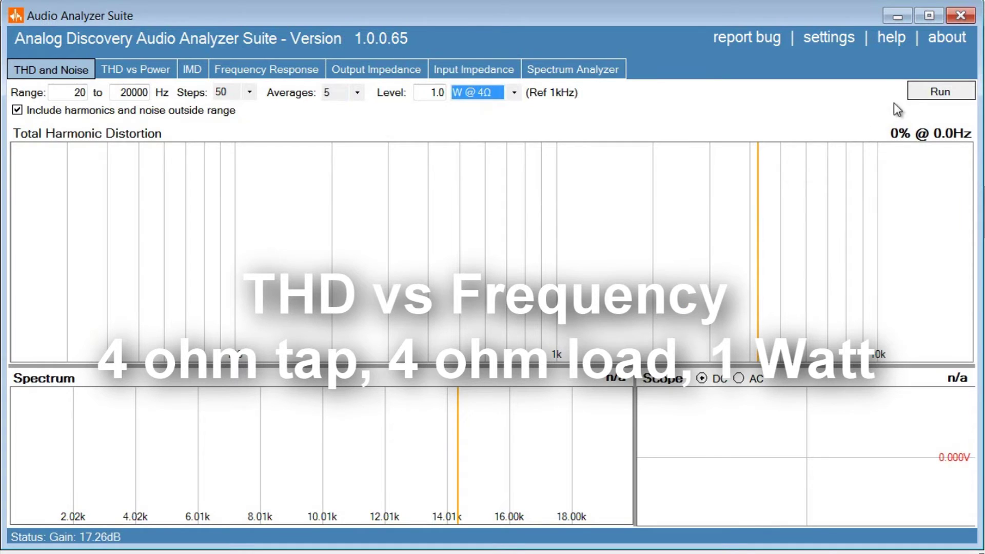
click(929, 90)
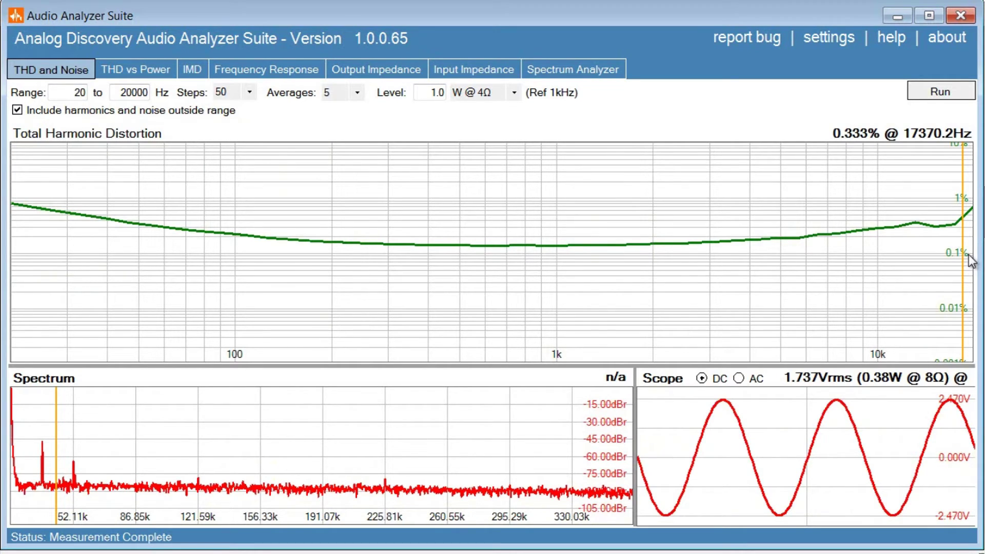
click(514, 93)
- Switch the level units to W @ 8Ω and rerun, reading 0.177% at 291.3 Hz
click(491, 148)
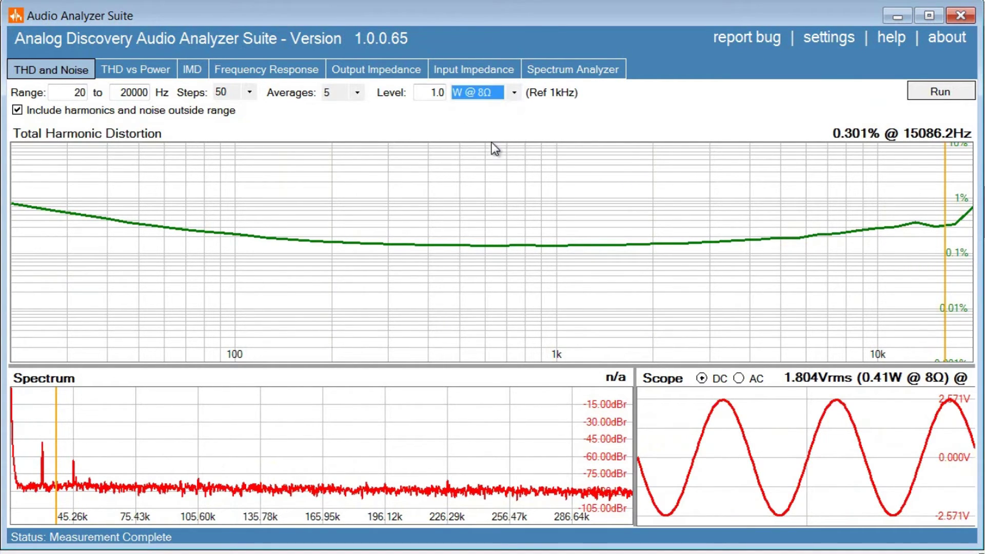
click(939, 93)
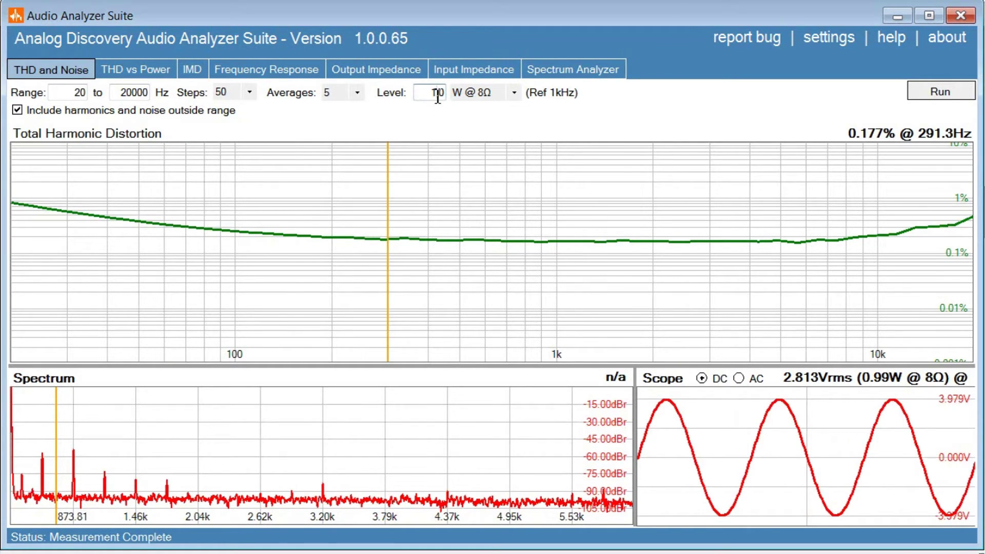
- Change the output level to 5 W and run the THD sweep into 8Ω
click(438, 97)
key(BackSpace)
text(5)
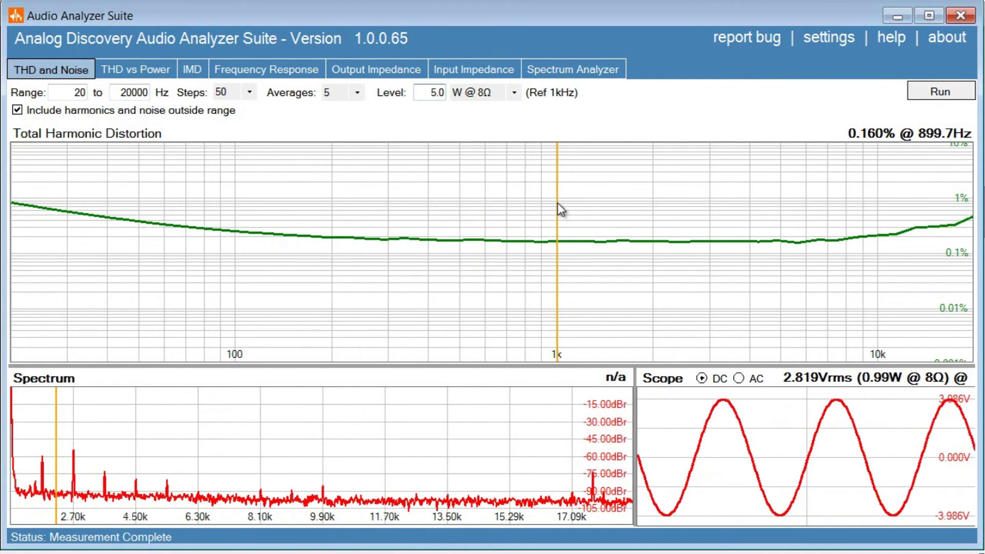
click(939, 96)
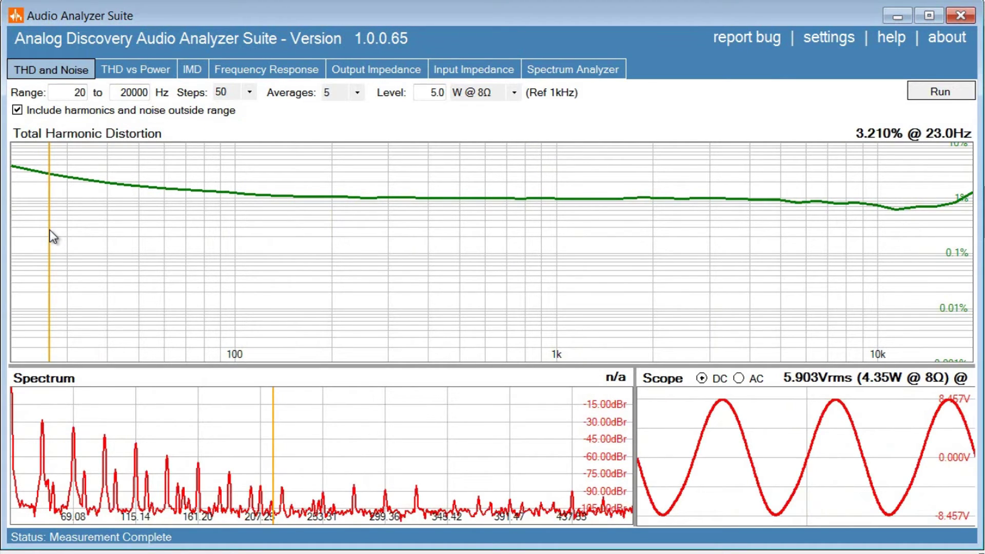
- View the hum spectrum in the Spectrum Analyzer, then move to the IMD test
click(587, 70)
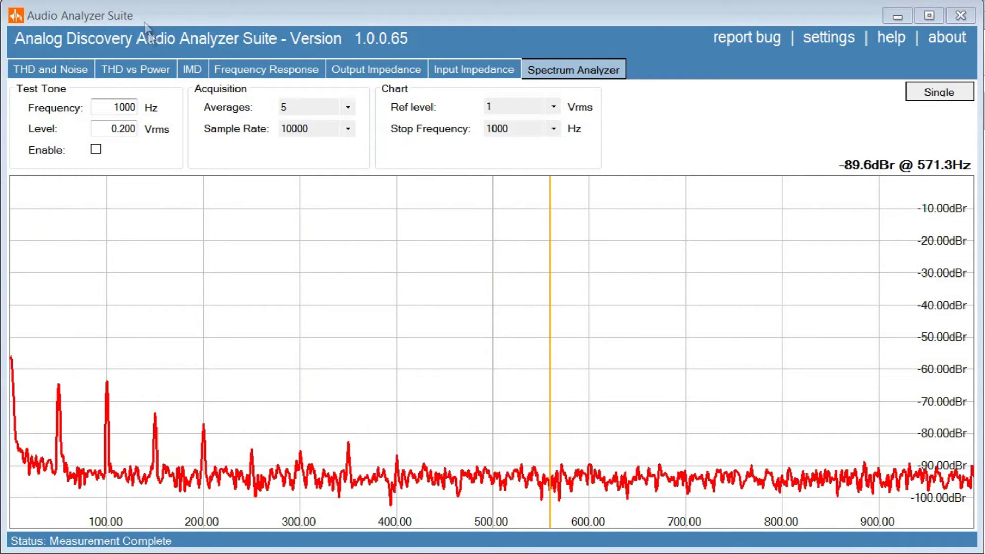
click(193, 72)
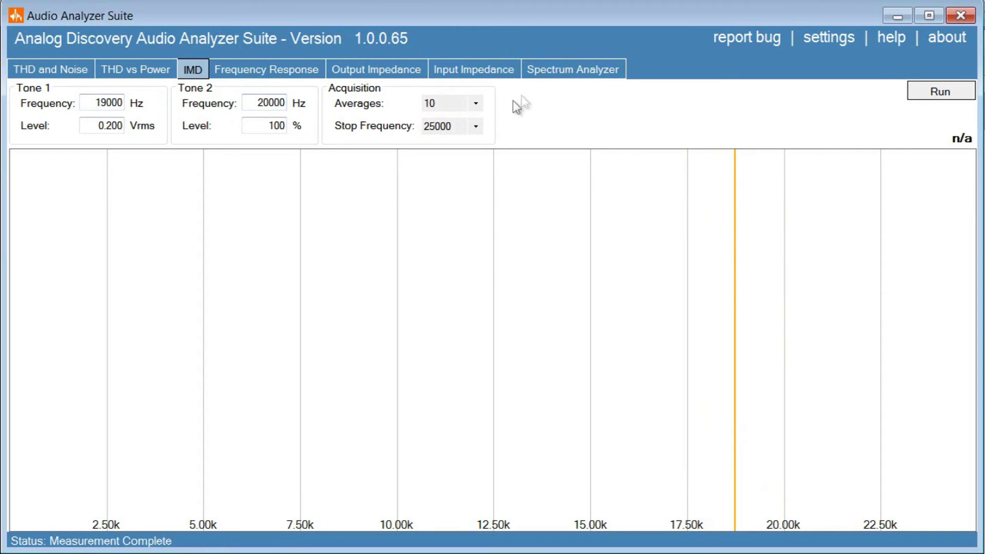
- Set the IMD averaging to 20 averages
click(475, 103)
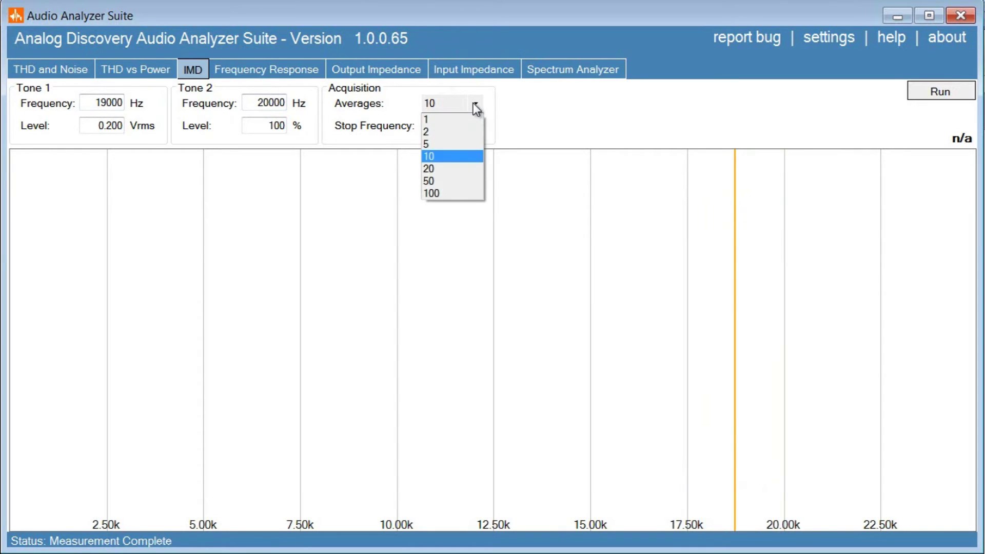
click(441, 165)
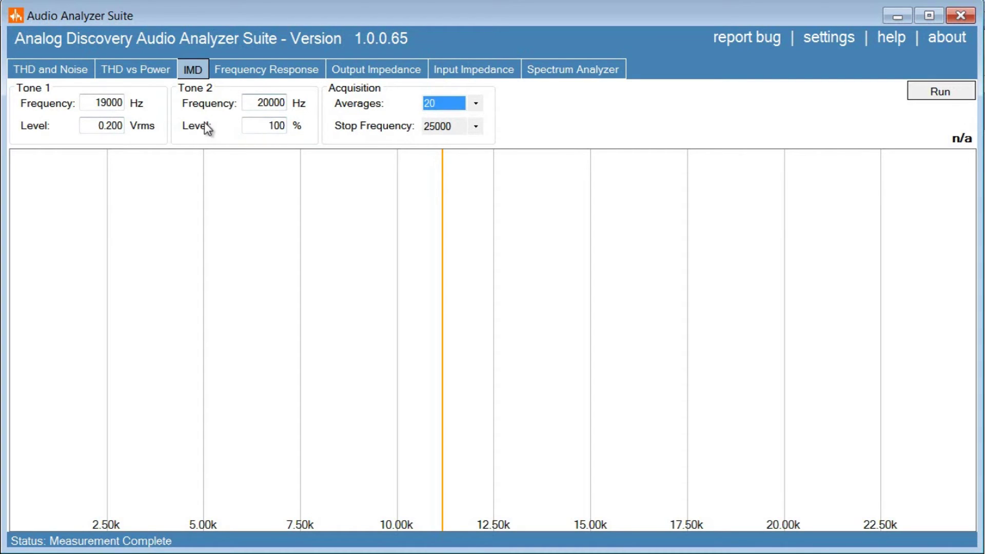
- Run the 19000/20000 Hz IMD measurement, then go to the Output Impedance page
click(934, 96)
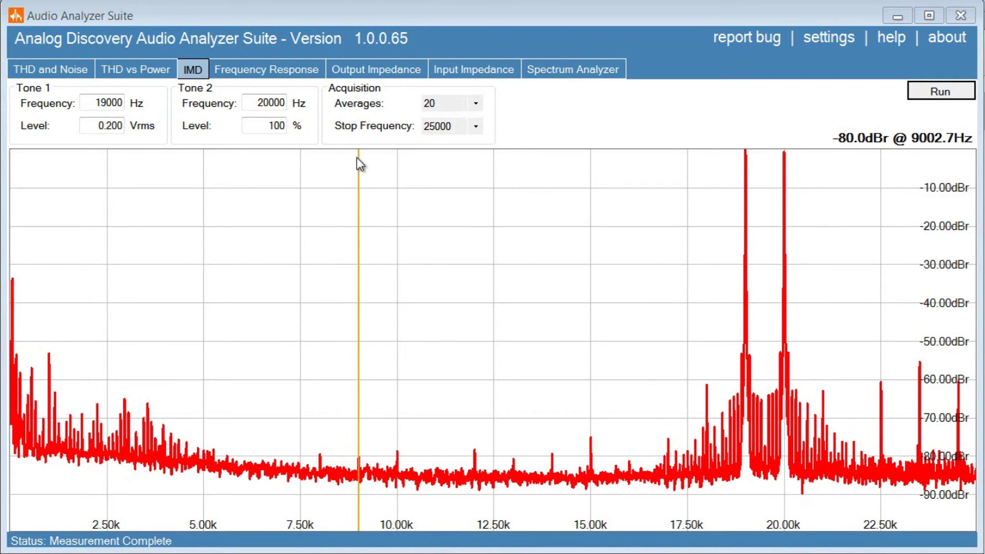
click(382, 74)
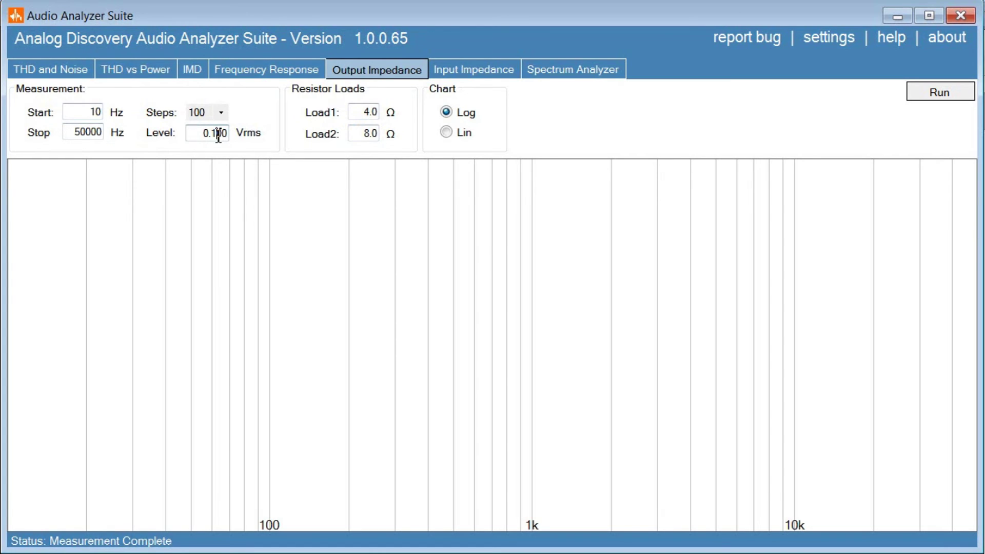
- Change the output impedance test level to 0.200 Vrms and start the sweep
key(BackSpace)
text(2)
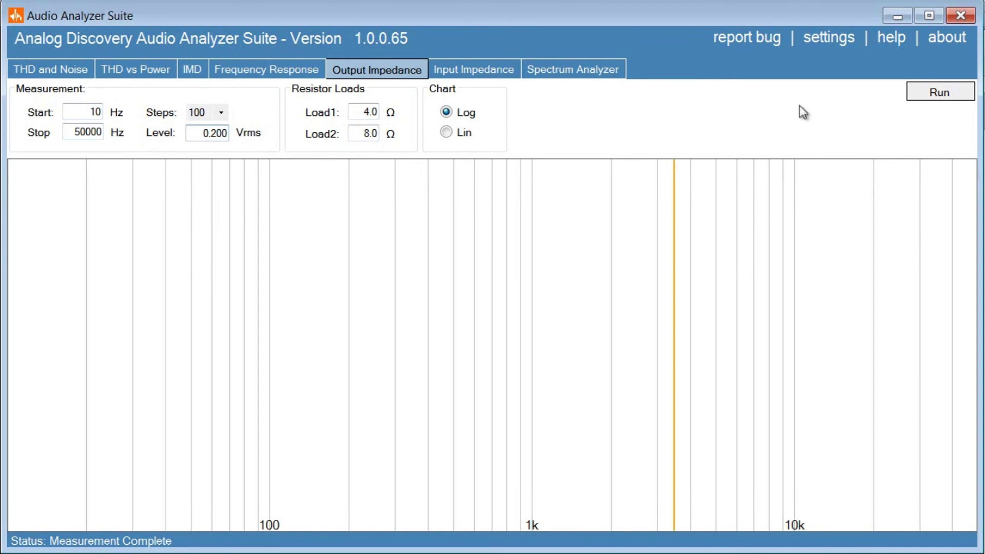
click(938, 93)
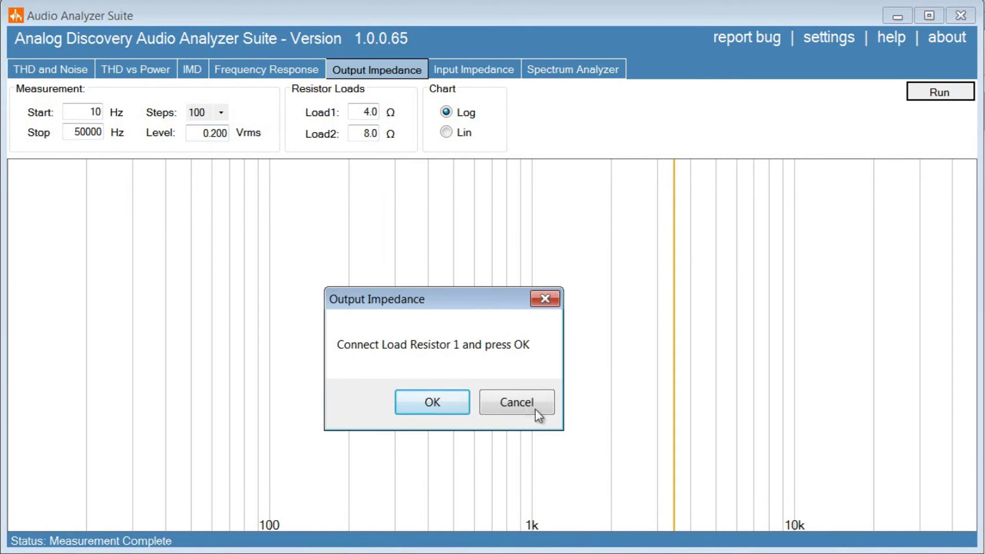
- Confirm load resistors 1 and 2 are connected to plot output impedance
click(442, 408)
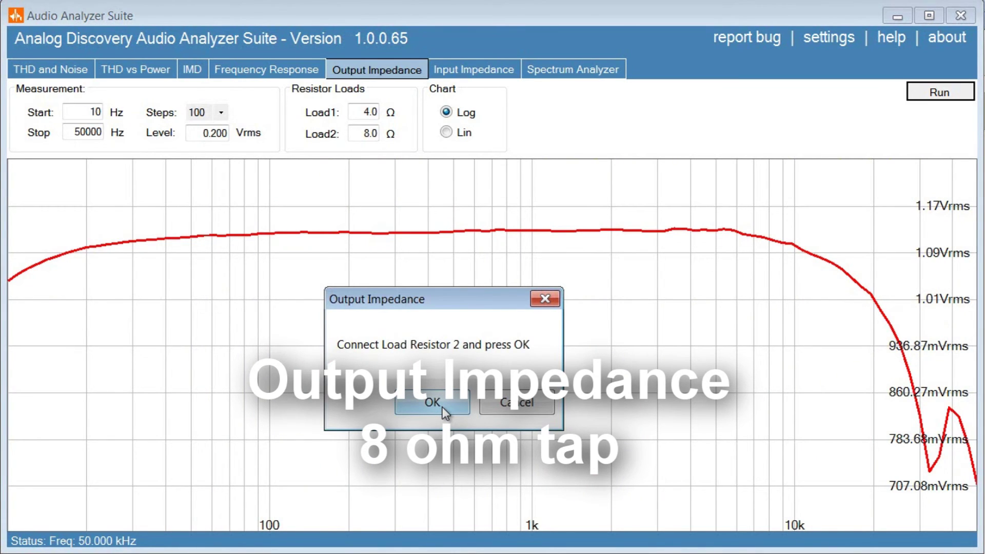
click(433, 403)
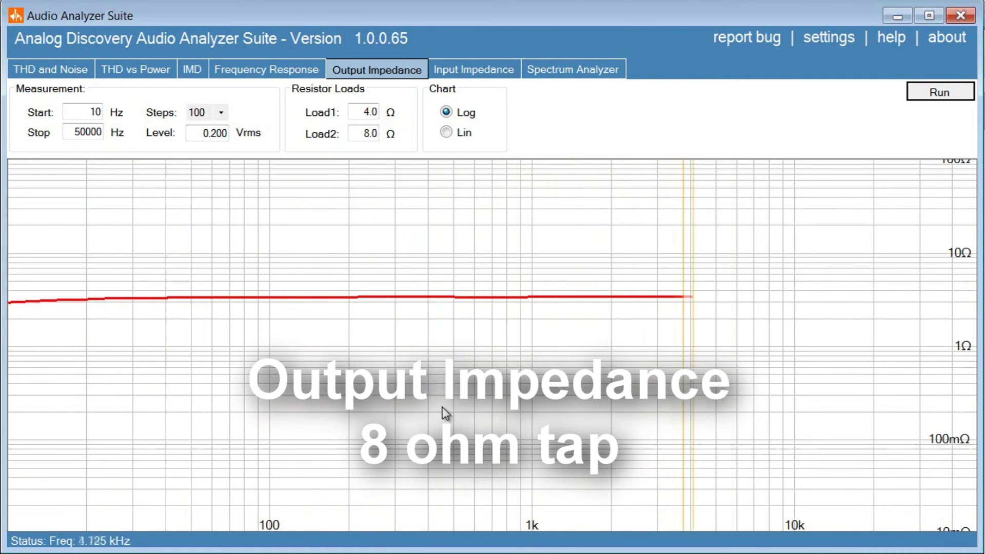
- Switch the output impedance chart to a linear (Lin) scale
click(446, 132)
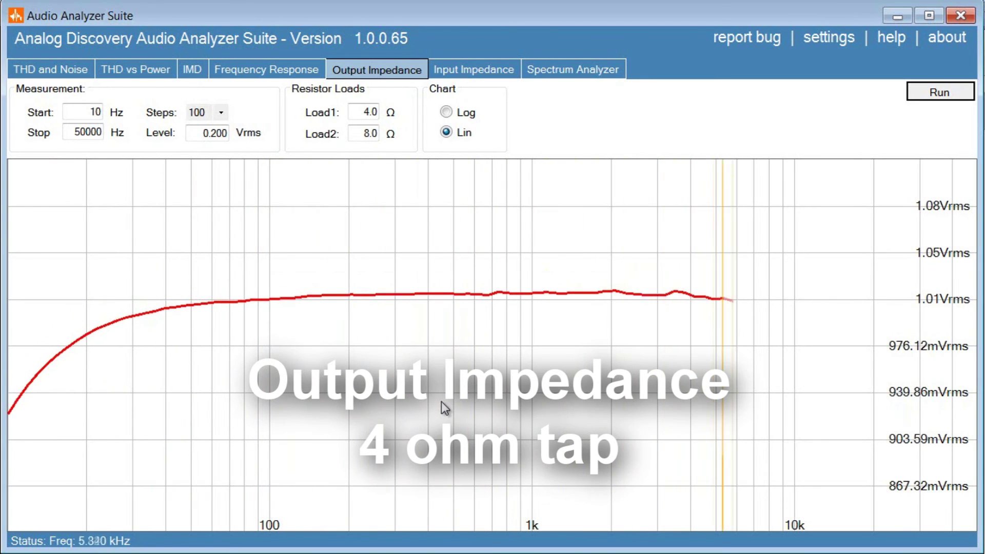
- Confirm load resistor 2 so the sweep completes, peaking near 7 Ω above 20 kHz
click(441, 401)
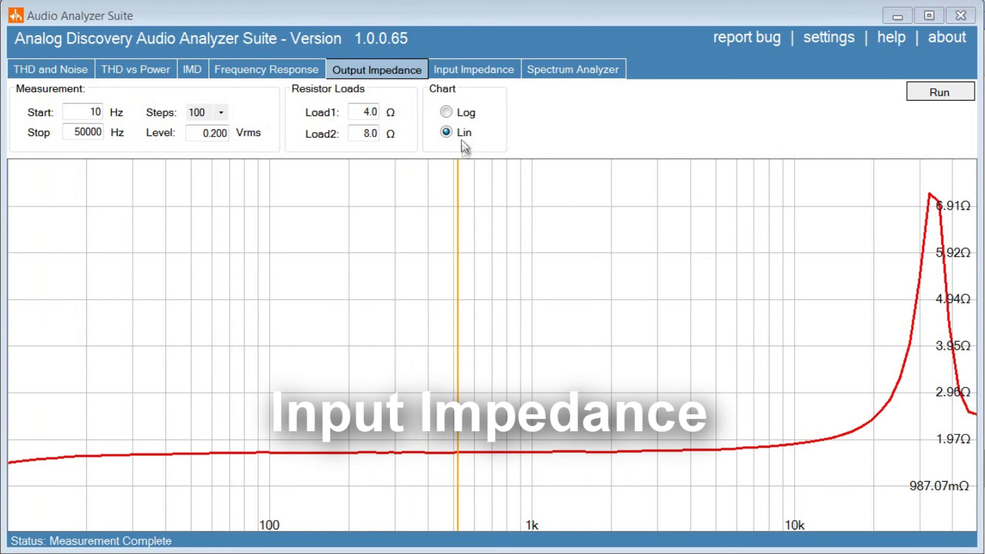
- Run the 10–50000 Hz input impedance sweep at a 0.200 Vrms level
click(465, 67)
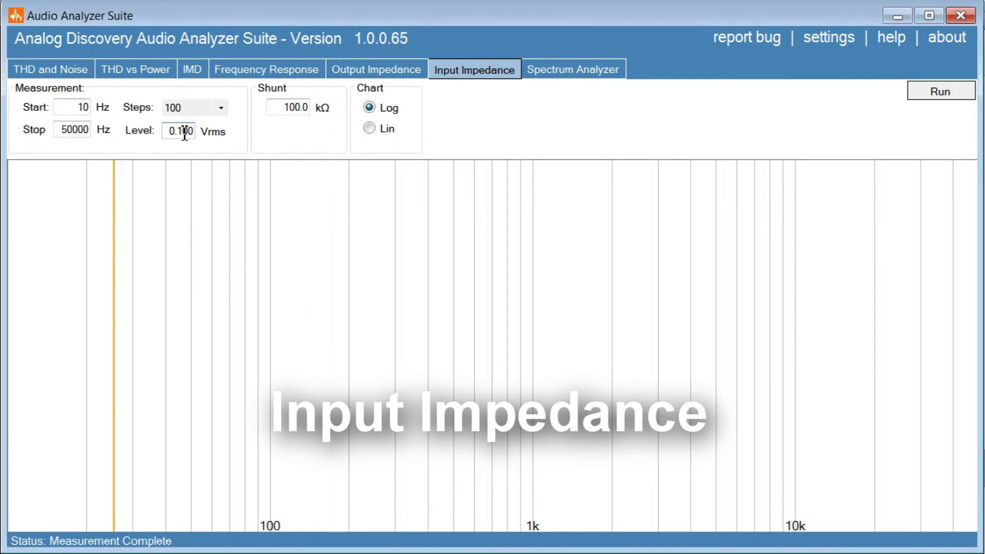
key(BackSpace)
text(2)
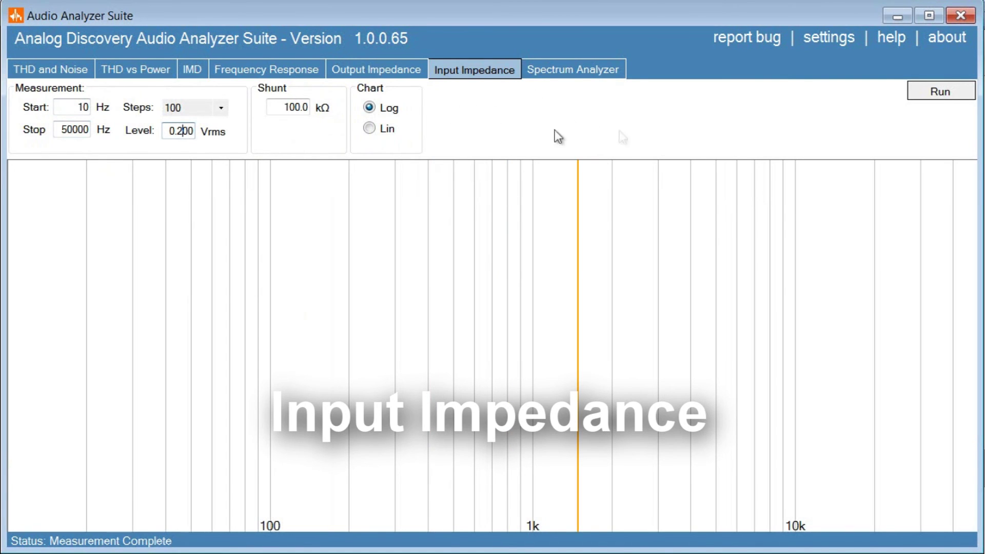
click(940, 93)
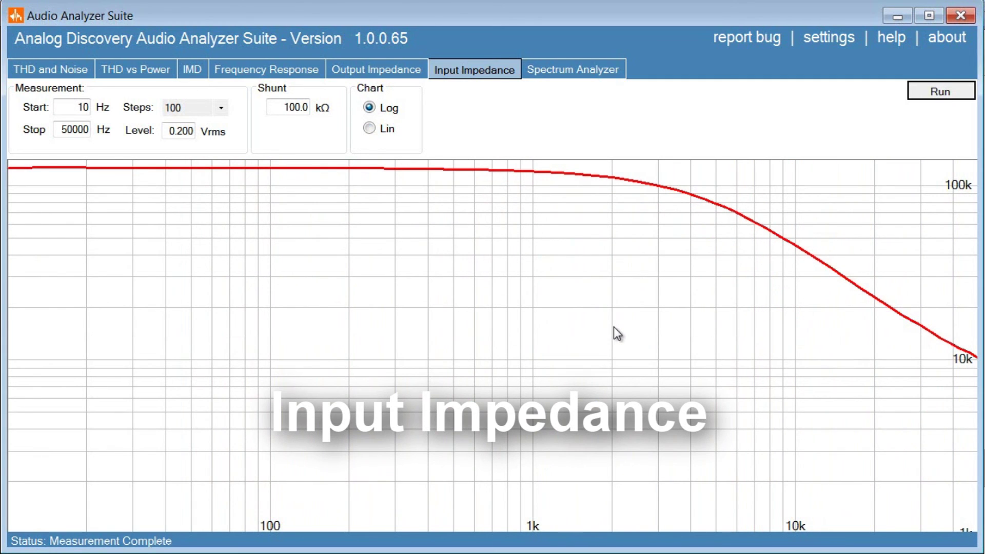
- Switch the input impedance chart to a linear (Lin) scale
click(369, 128)
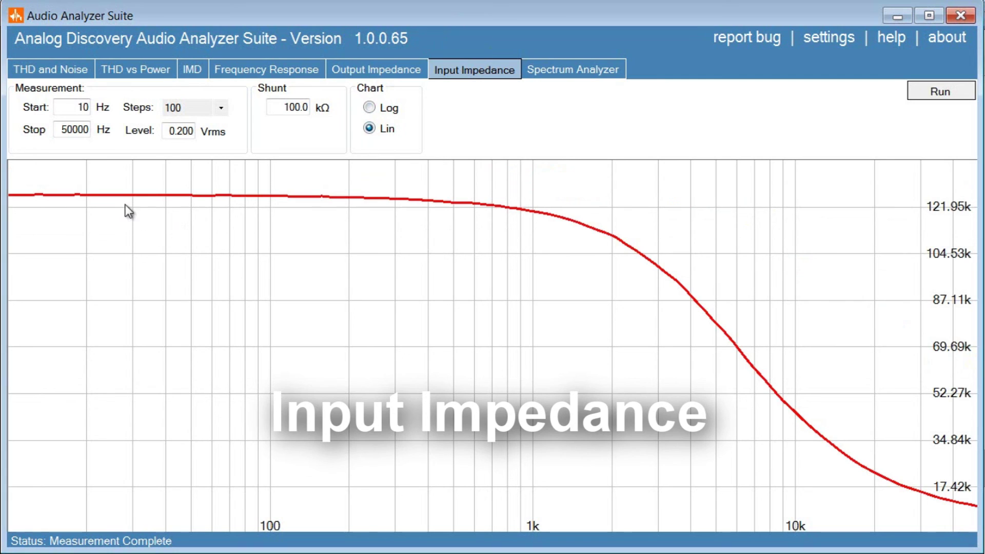